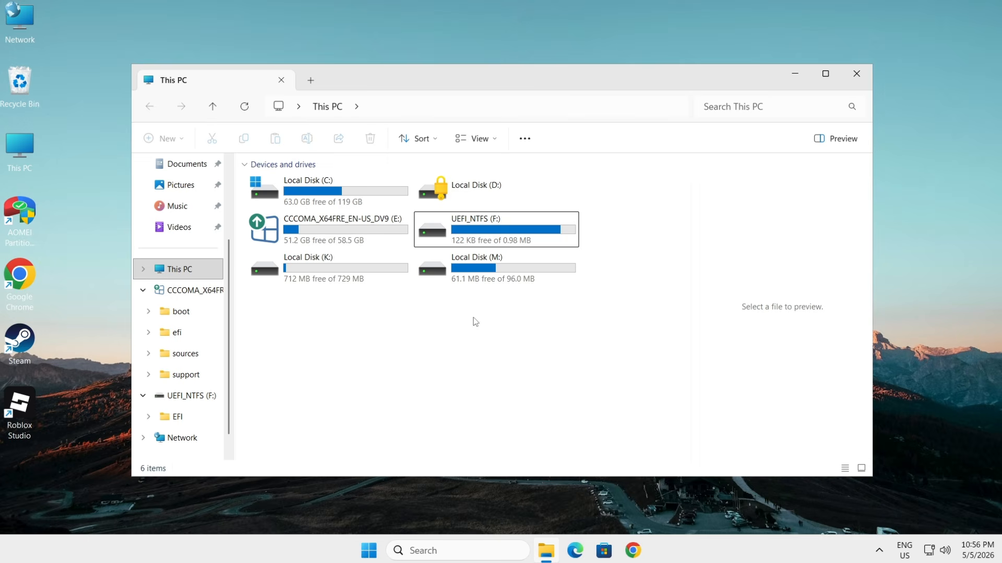
Step: Examine the CCCOMA_X64FRE_EN-US_DV9 (E:) and UEFI_NTFS (F:) drives in This PC, and close the window
click(347, 239)
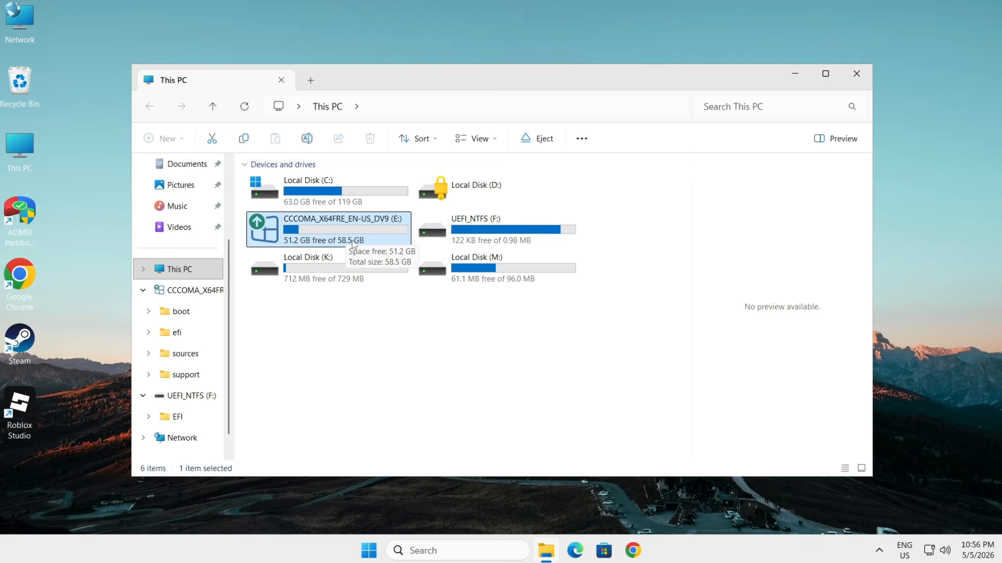
click(490, 237)
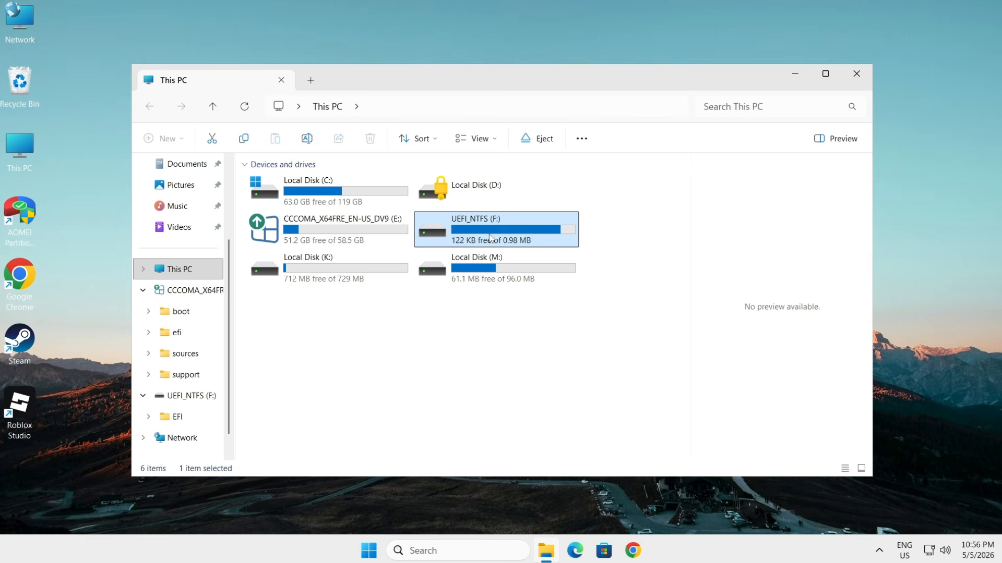
click(401, 236)
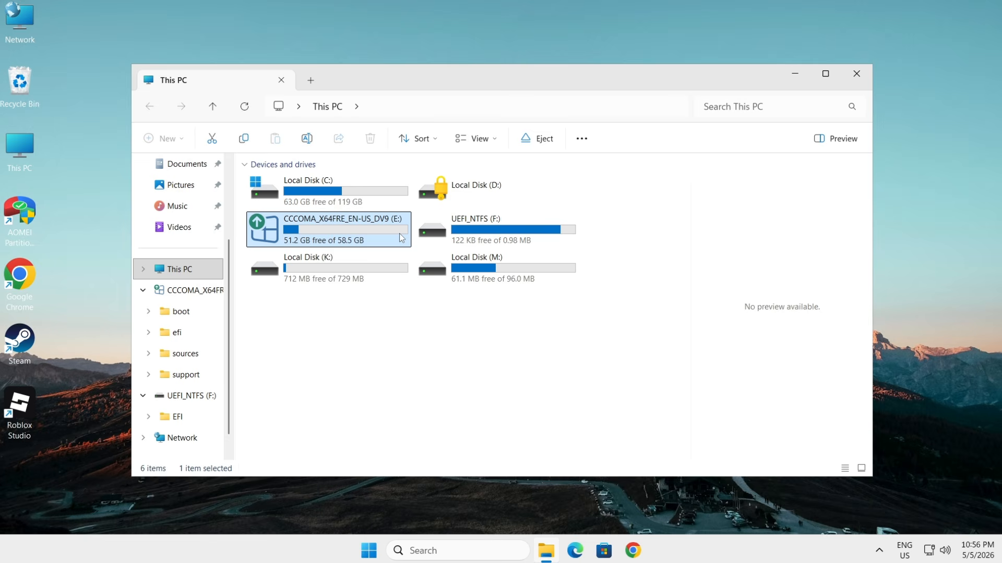
click(432, 326)
click(858, 75)
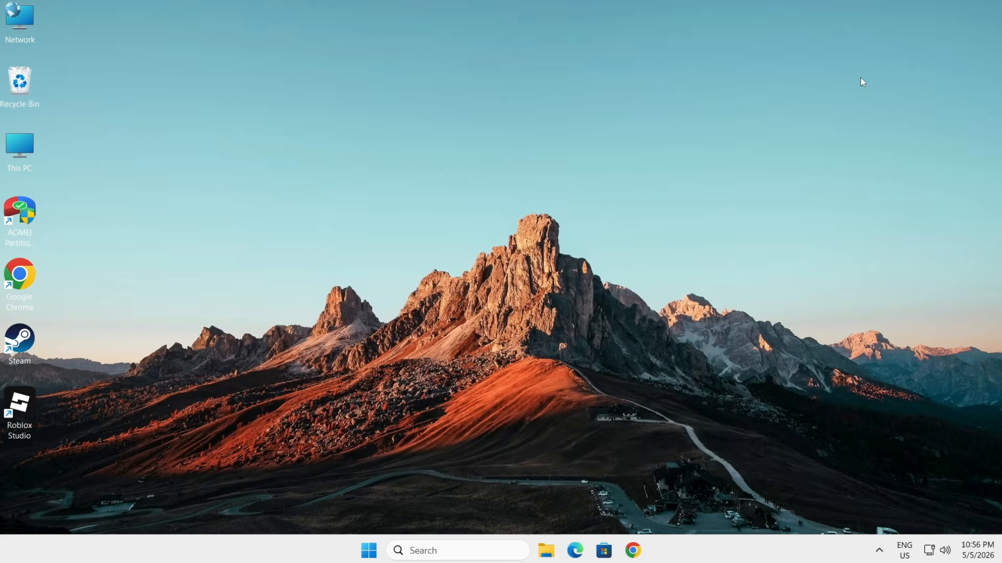
Step: Open Disk Management and delete the CCCOMA_X64FRE_EN-US_DV9 (E:) volume on Disk 1
right_click(368, 554)
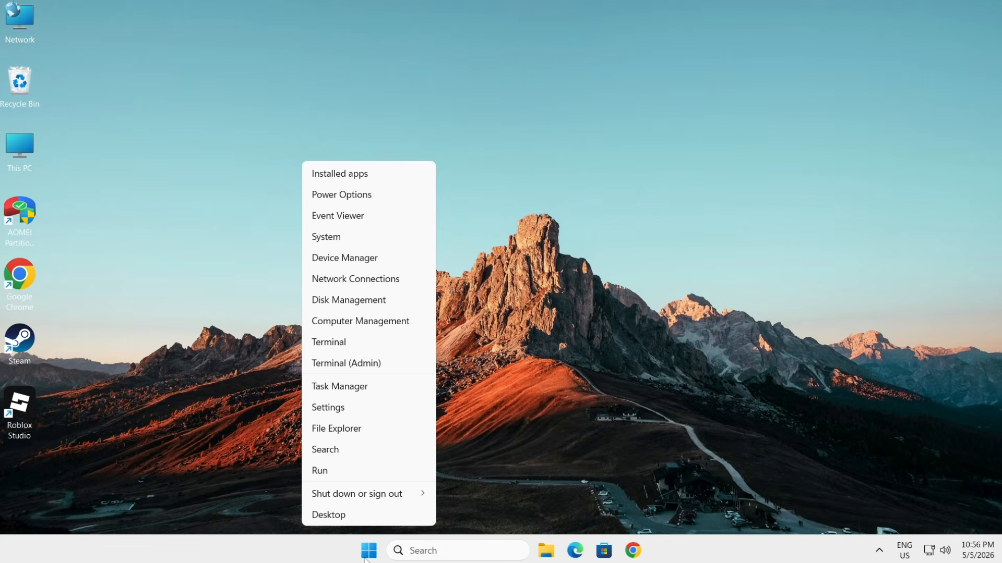
click(364, 301)
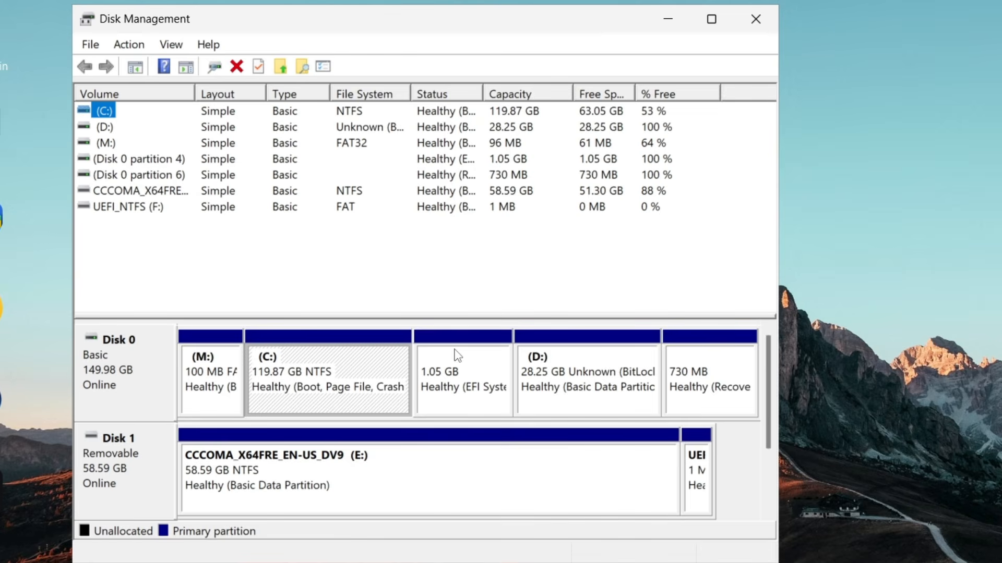
click(480, 494)
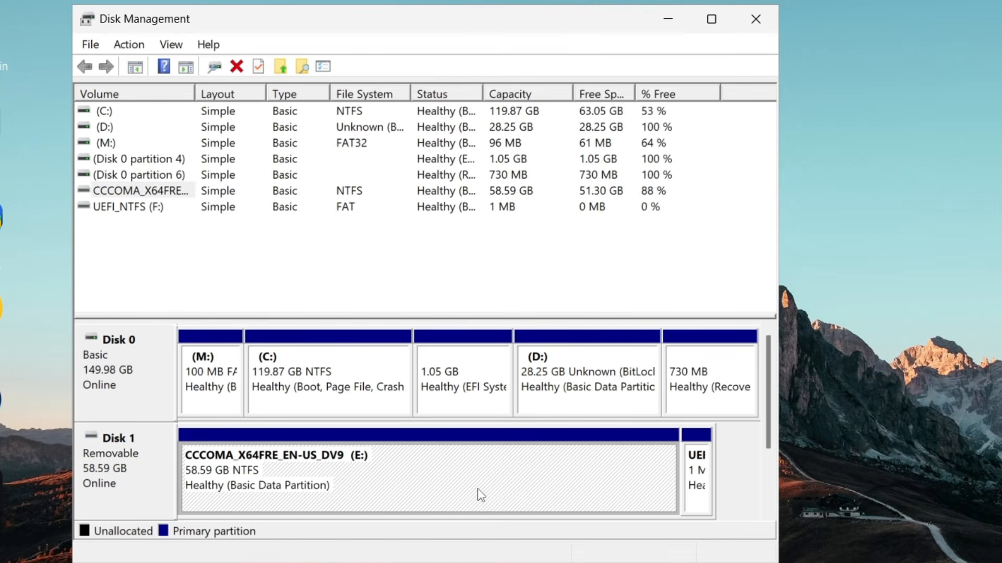
right_click(477, 488)
click(537, 424)
click(735, 433)
Step: Delete the small UEFI_NTFS (F:) volume on Disk 1
click(698, 475)
right_click(698, 476)
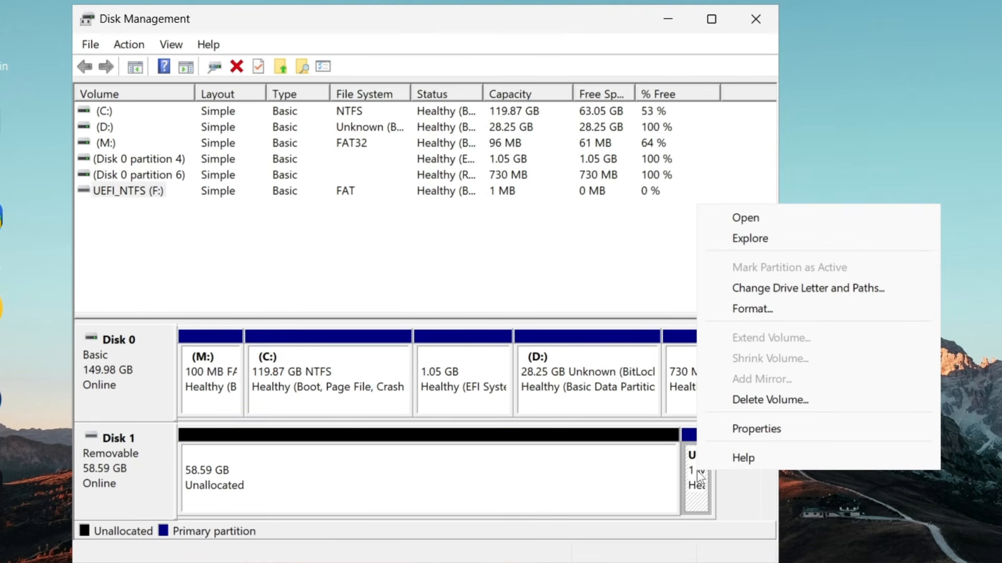
click(741, 401)
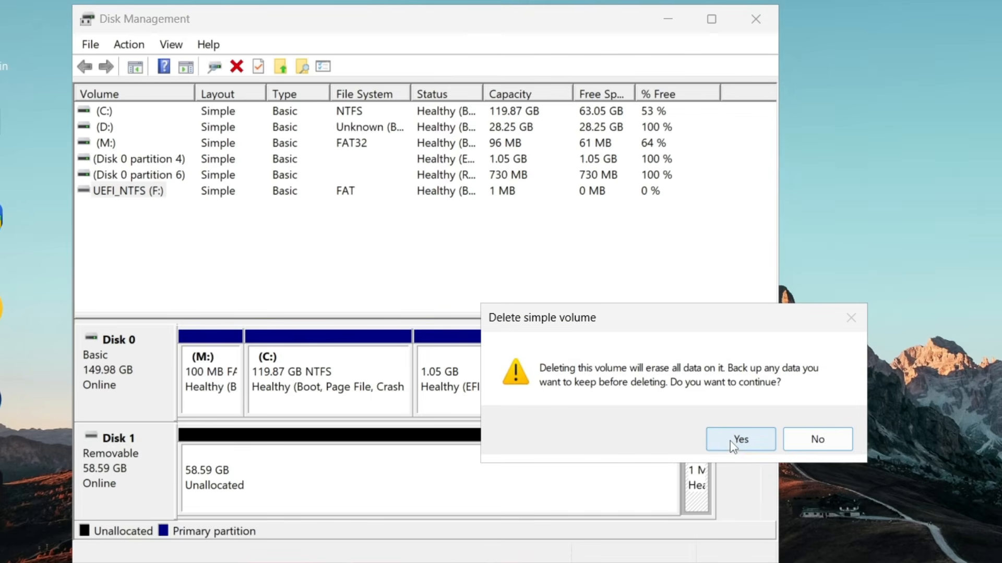
click(739, 438)
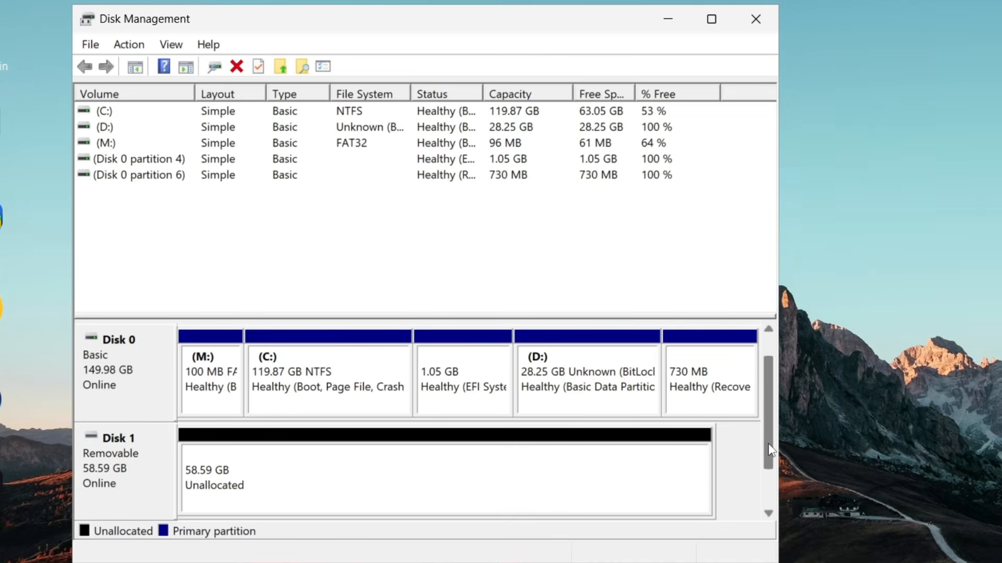
Step: Create a 59998 MB simple volume in Disk 1's unallocated space, with NTFS, default allocation unit size, label New Volume and quick format
click(504, 462)
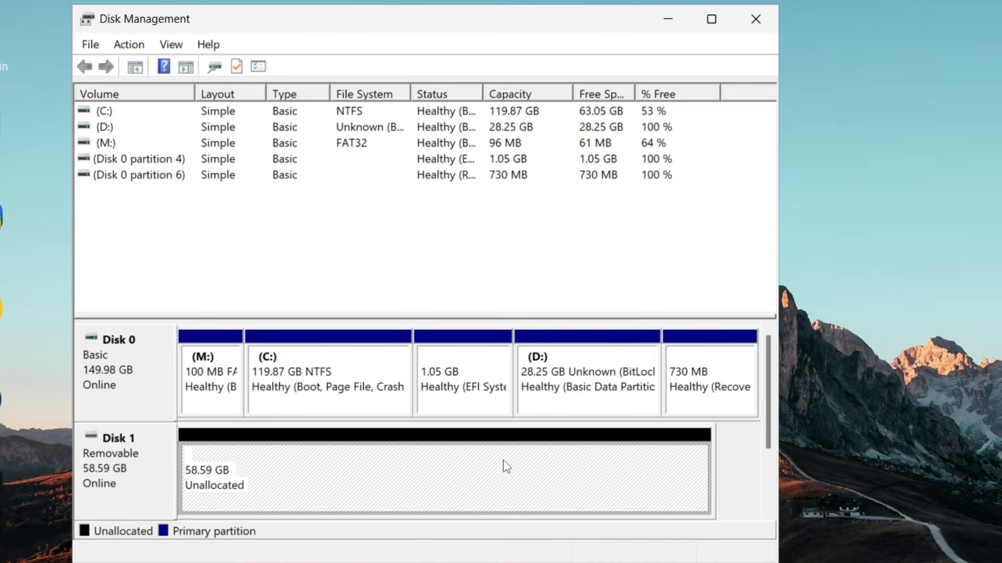
right_click(457, 467)
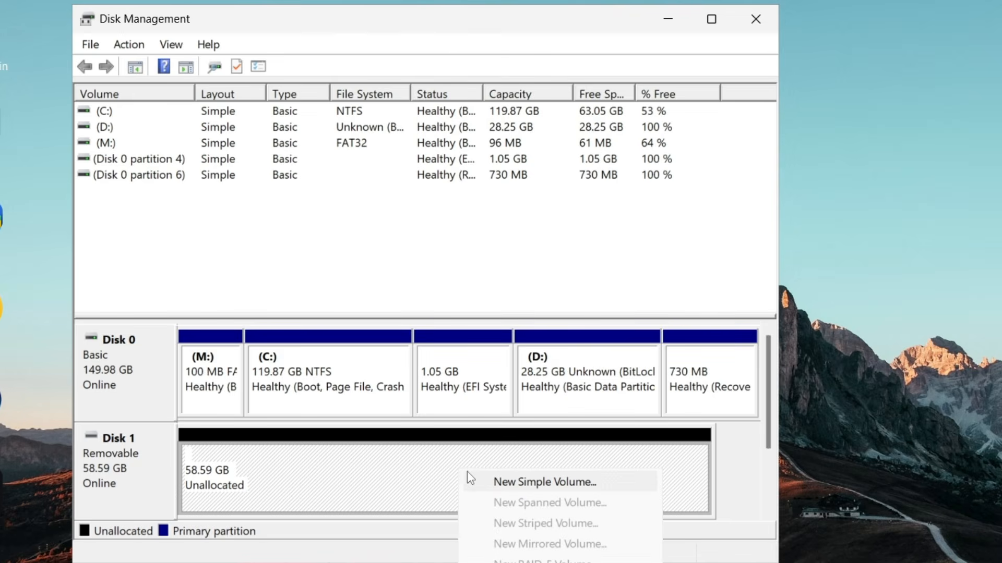
click(537, 485)
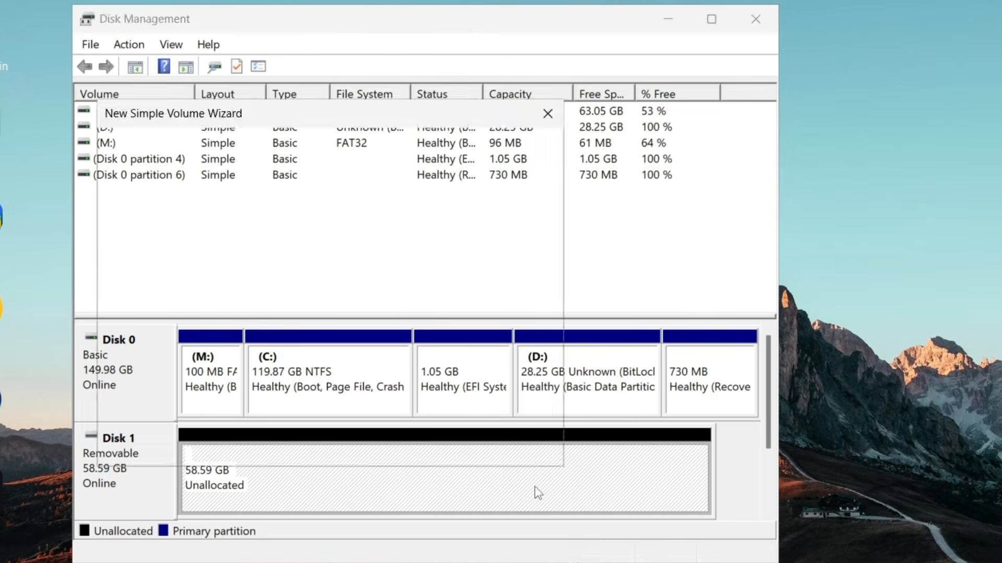
click(444, 446)
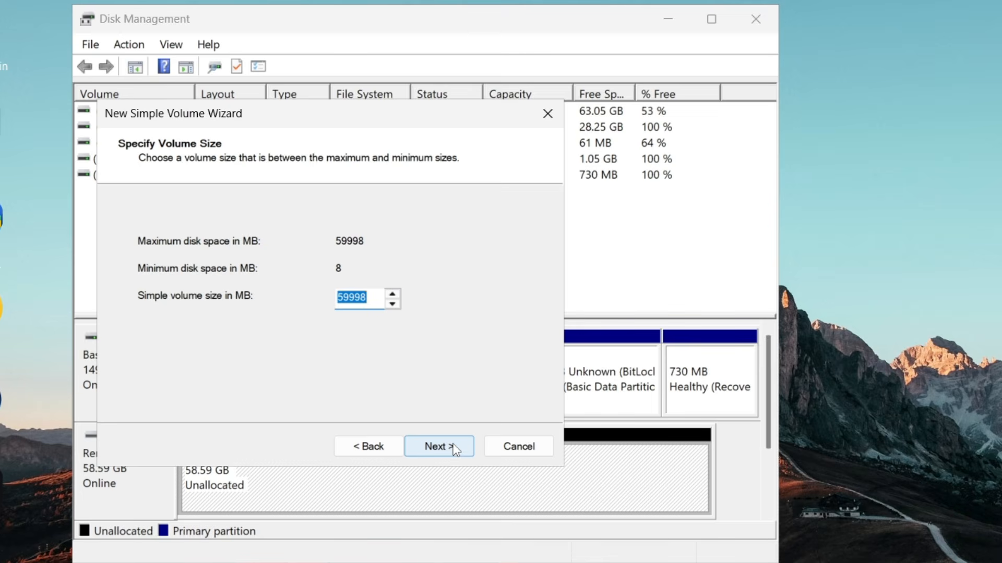
click(453, 448)
click(455, 450)
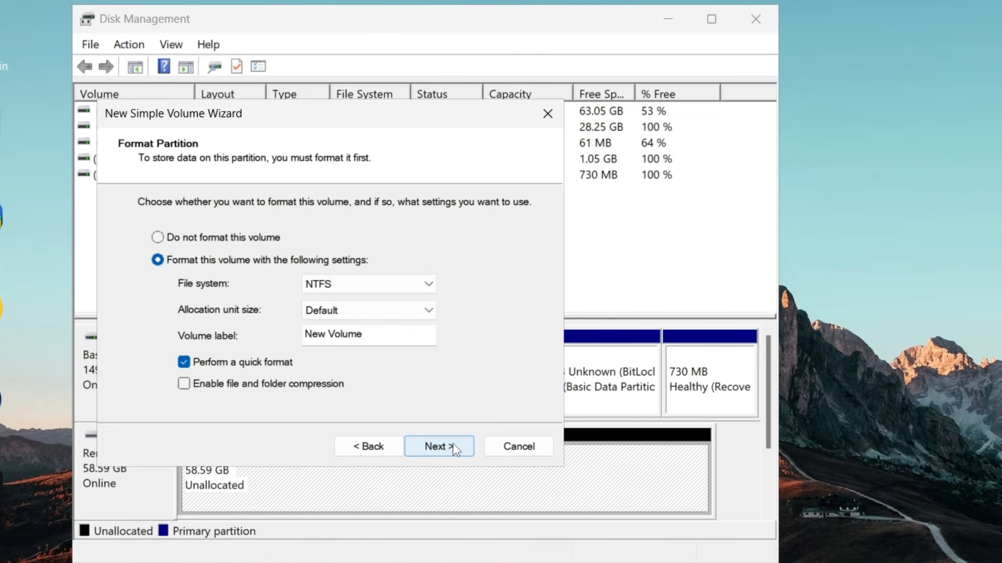
click(454, 449)
click(454, 448)
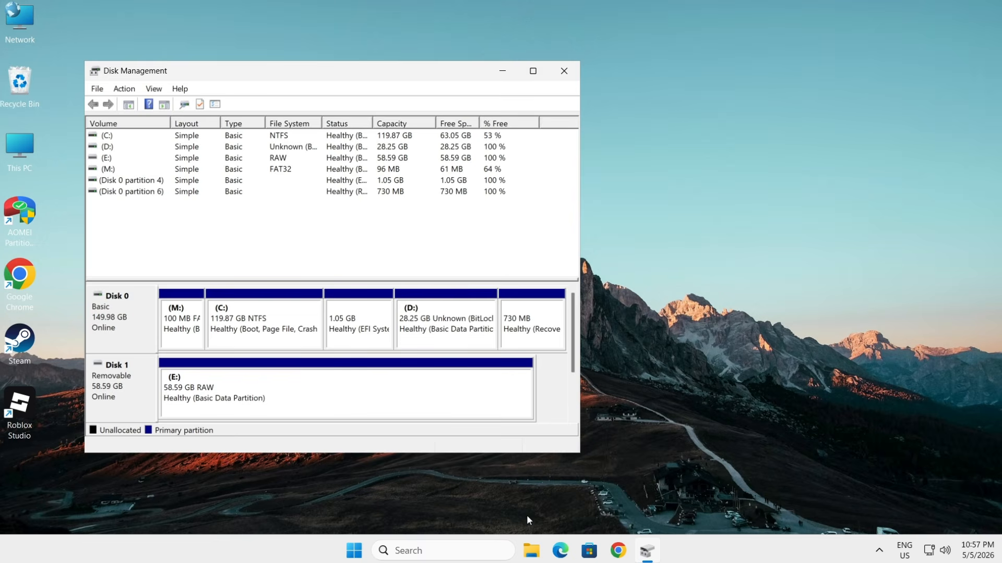
Step: Switch to File Explorer and quick-format USB Drive (E:) as NTFS with a 4096-byte allocation unit size
click(532, 548)
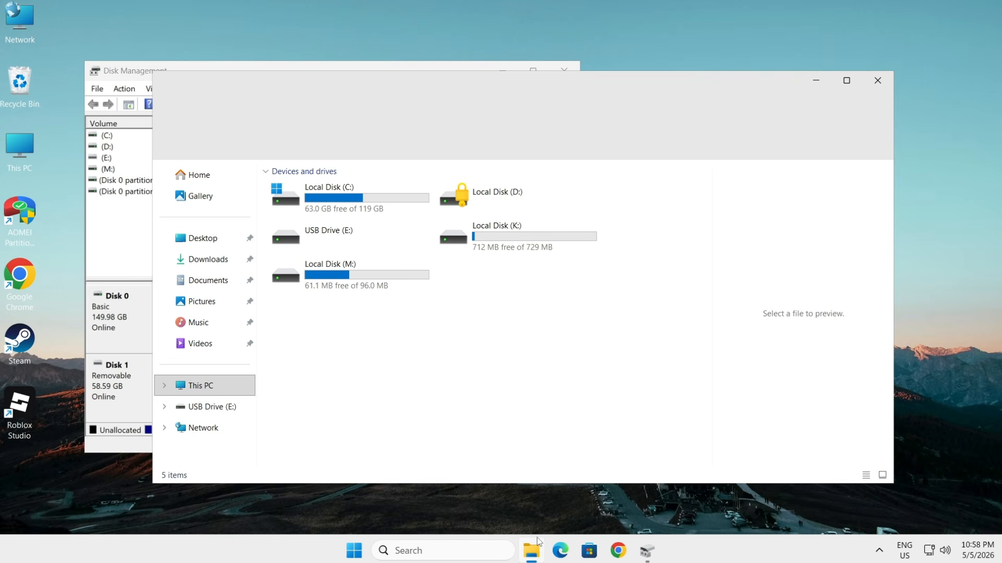
click(350, 249)
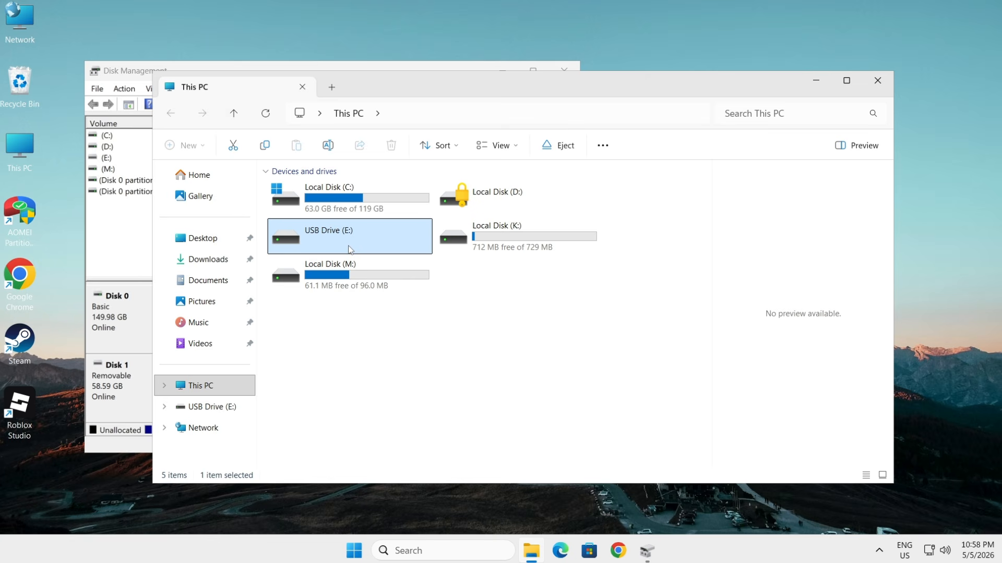
double_click(349, 249)
click(504, 288)
click(233, 201)
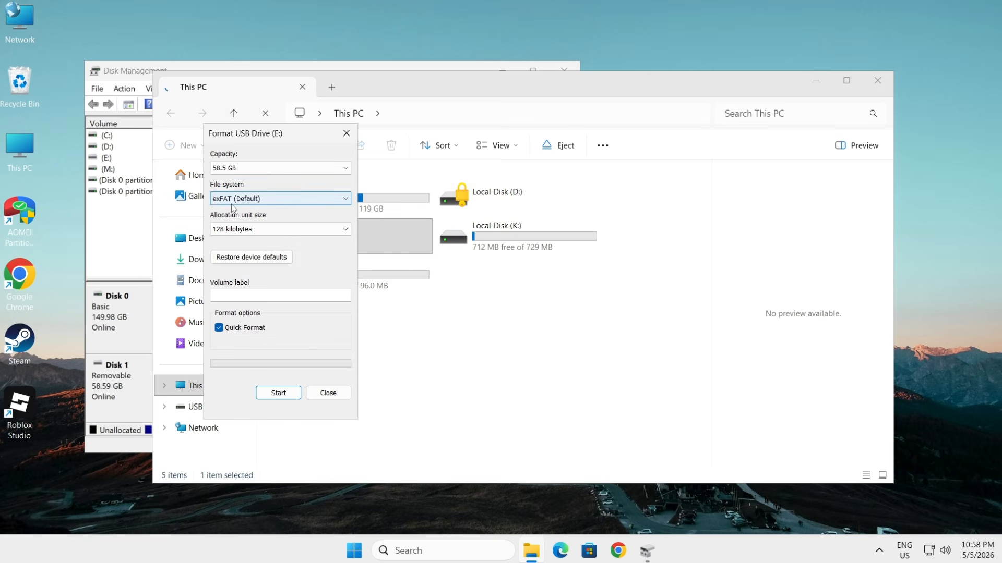
click(232, 209)
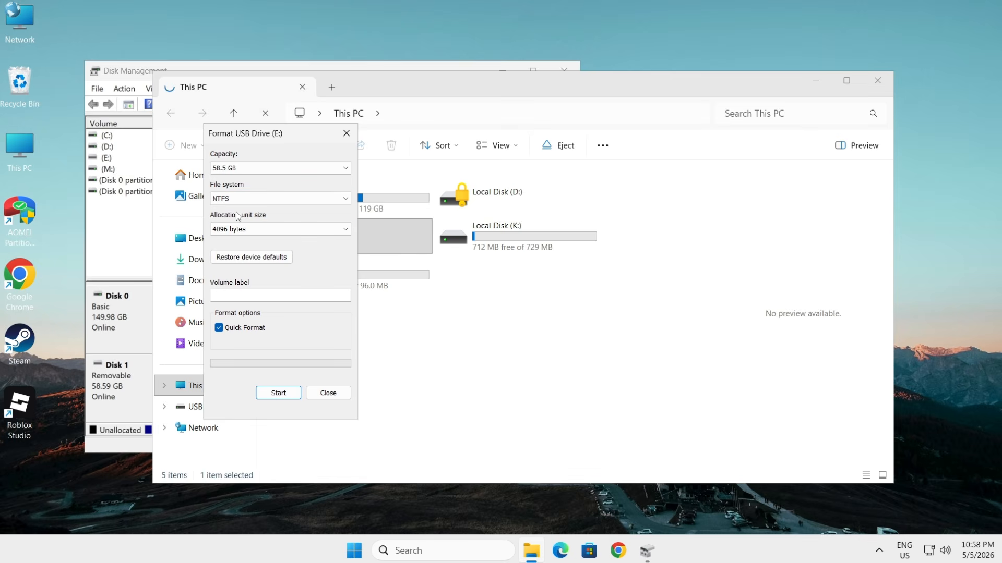
click(277, 400)
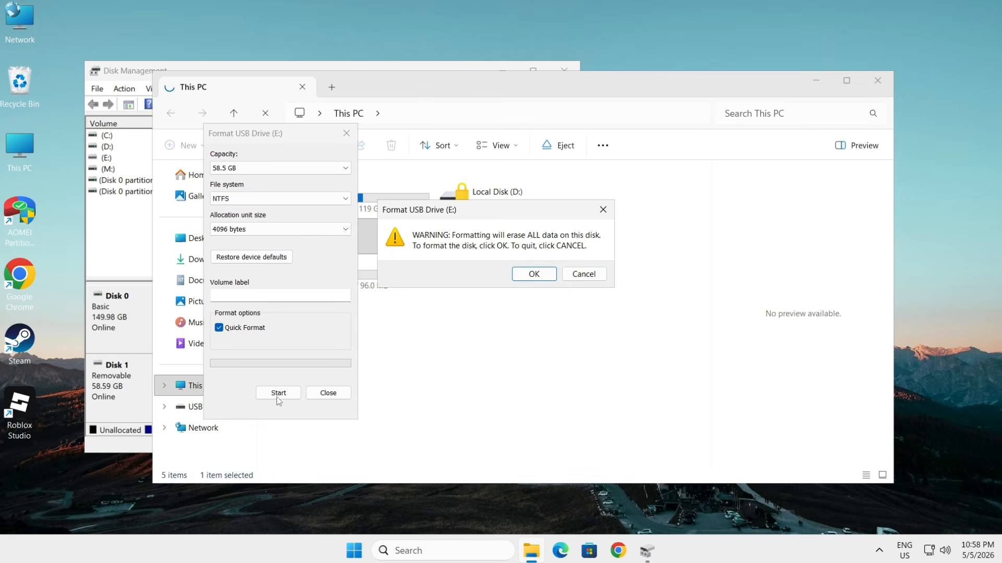
click(533, 273)
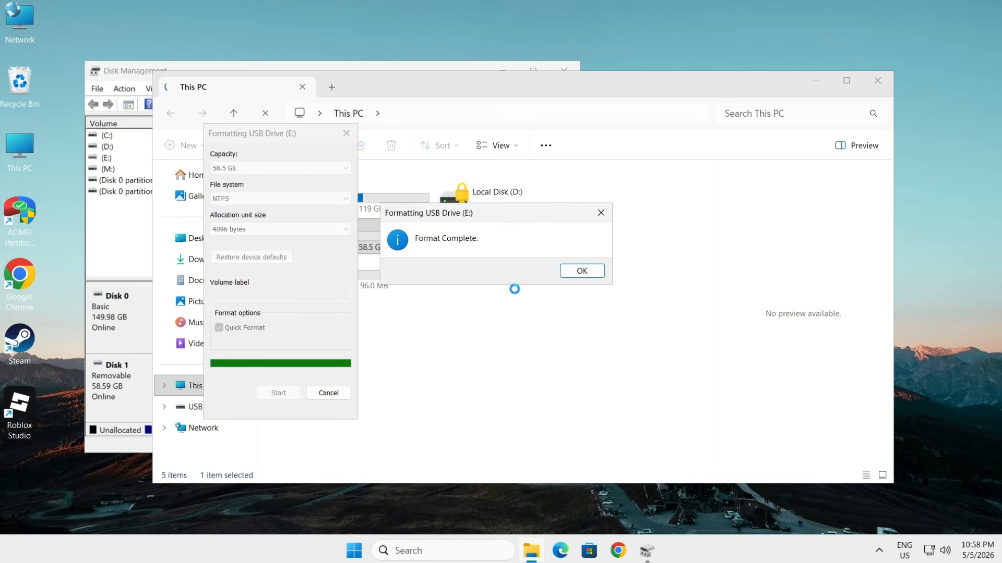
click(572, 271)
click(328, 393)
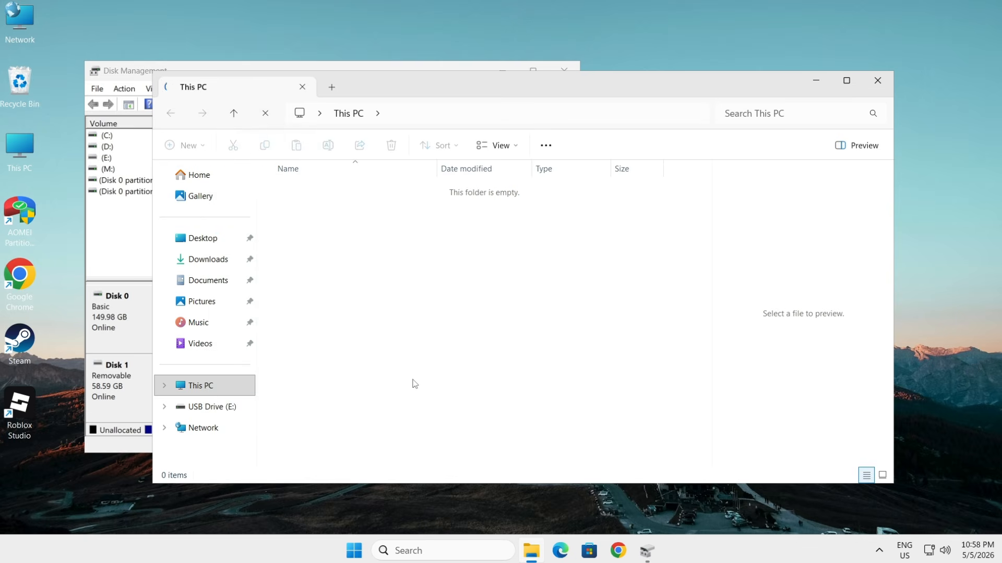
Step: Return to the drive list in This PC, and close File Explorer and Disk Management
click(350, 114)
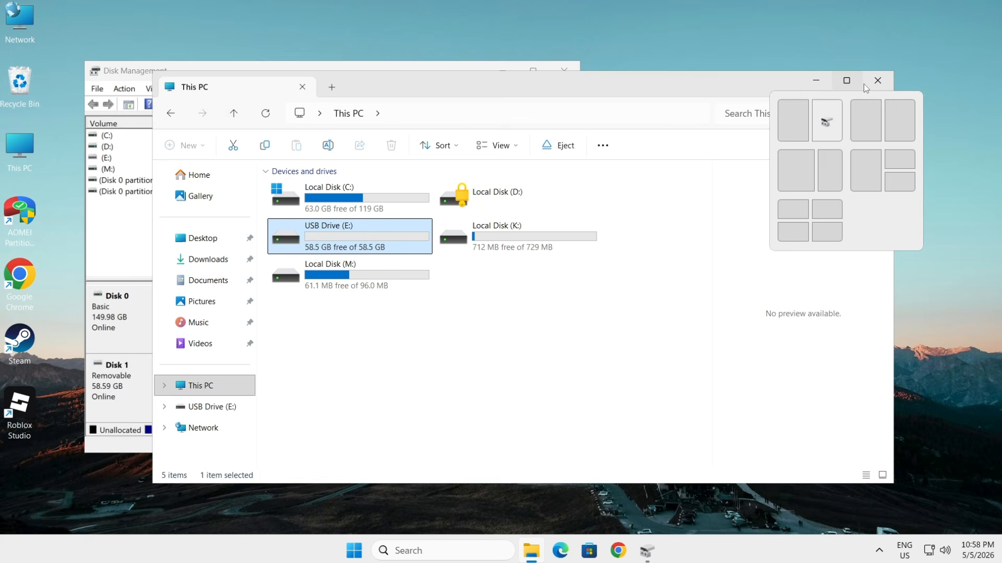
click(878, 81)
click(564, 69)
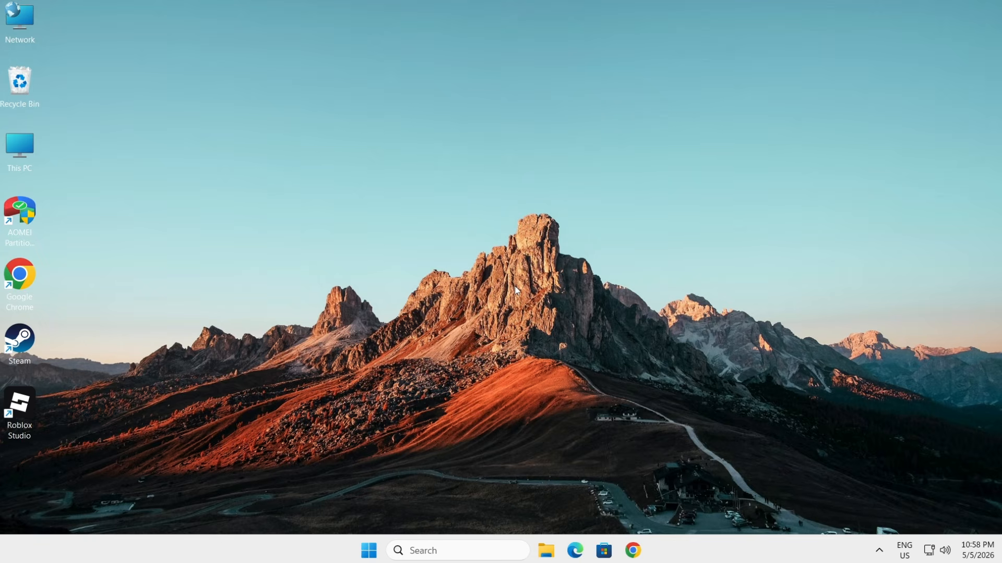
Step: Search Windows for cmd and run Command Prompt as administrator
click(420, 550)
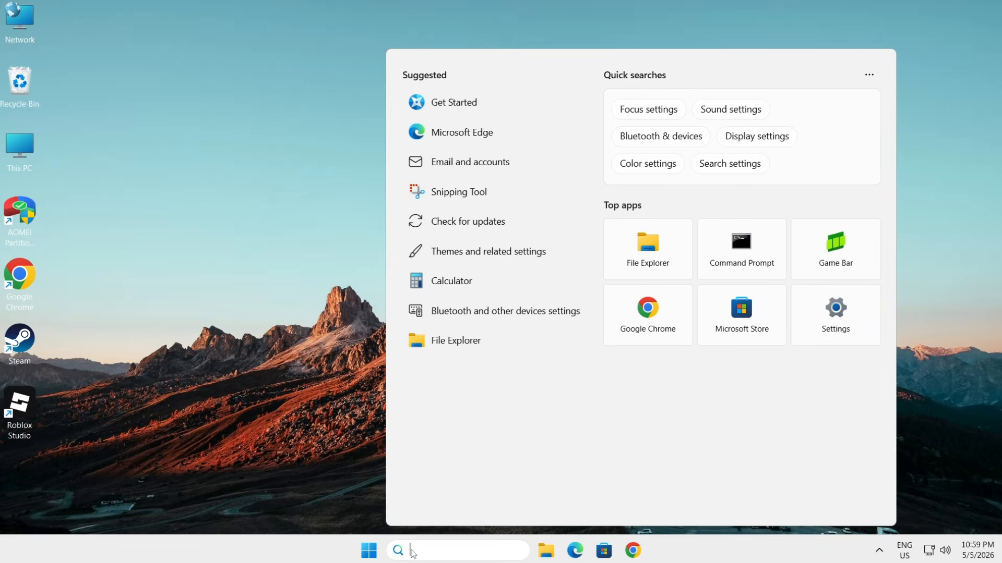
text(cmd)
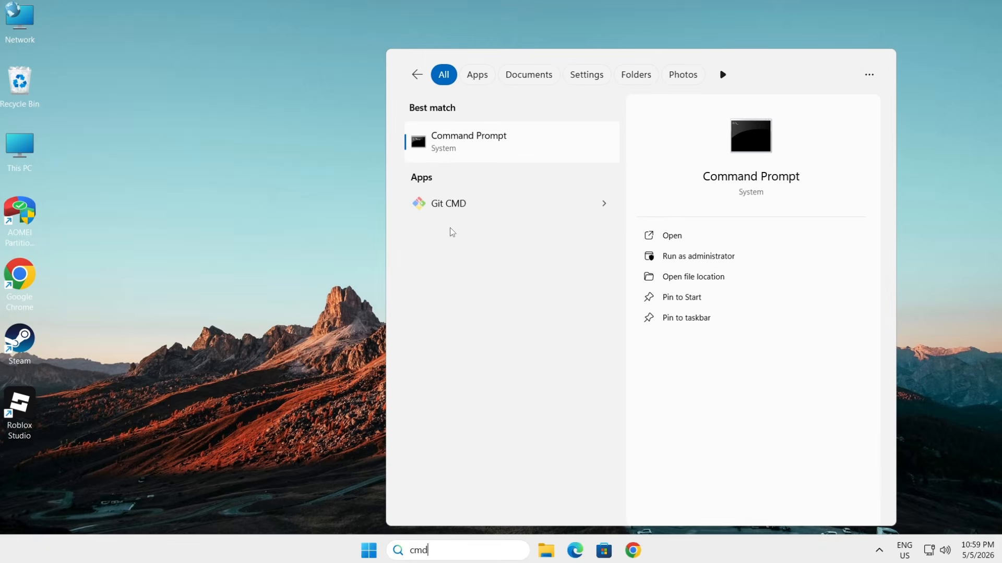
right_click(457, 160)
click(501, 159)
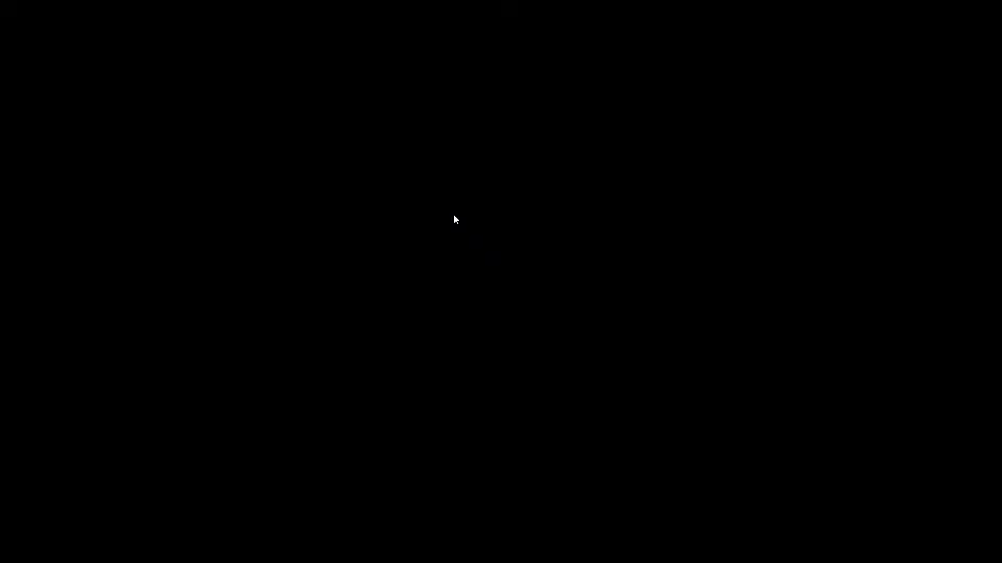
click(433, 375)
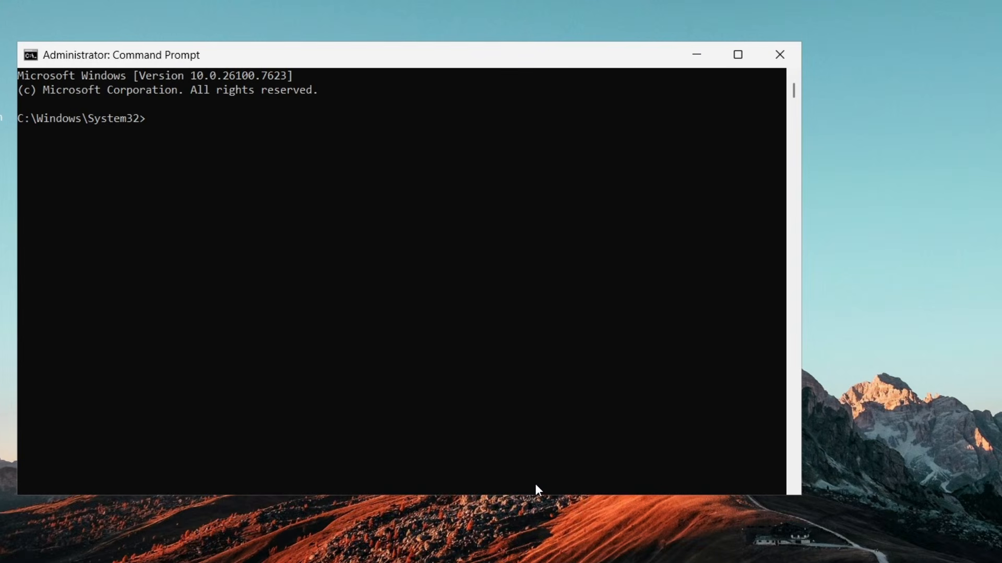
Step: Start diskpart and list the computer's disks with list disk
text(diskpart)
key(Return)
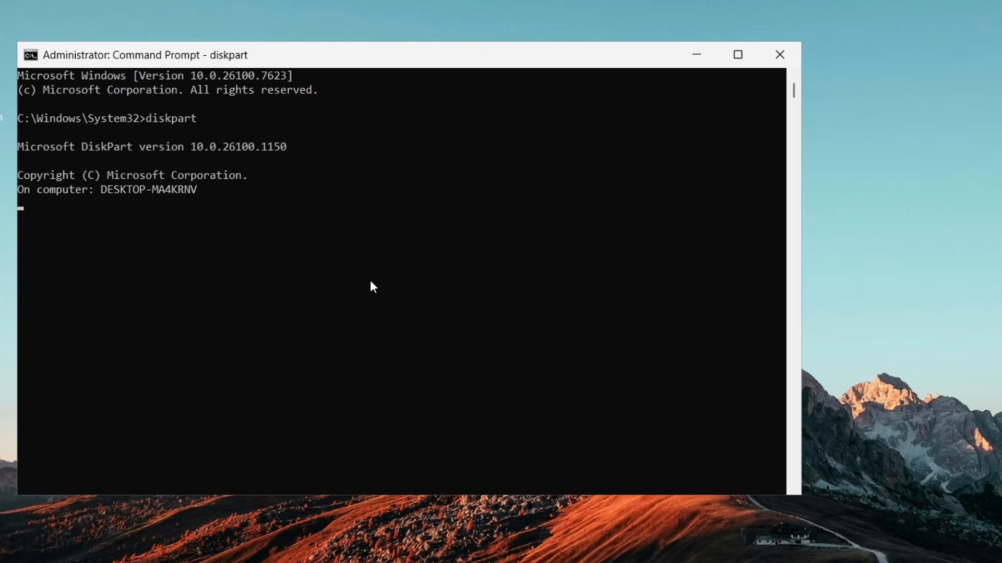
text(list disk)
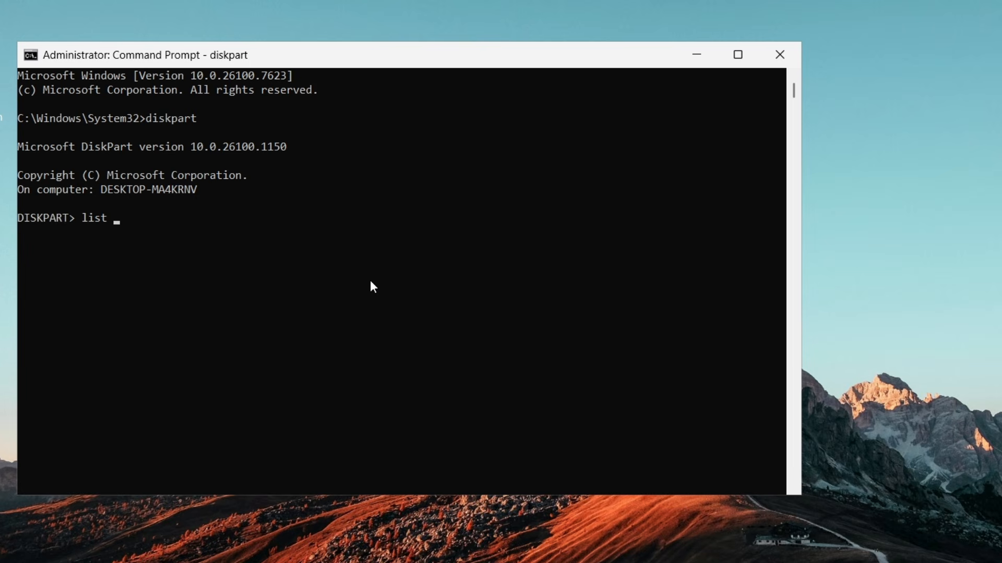
key(Return)
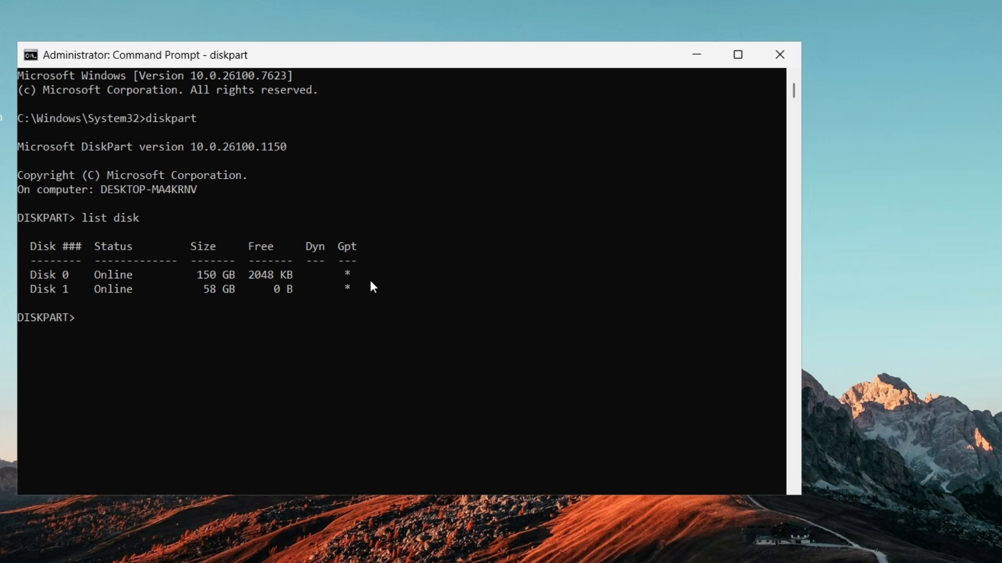
Step: Select the 58 GB USB disk with select disk 1 and wipe it with the clean command
drag(31, 289, 240, 295)
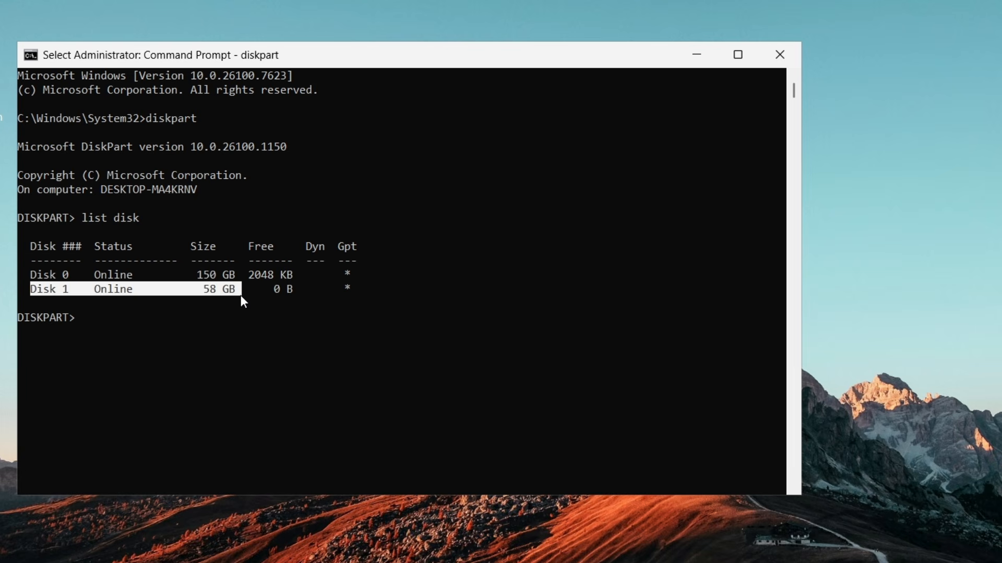
click(232, 329)
text(sele)
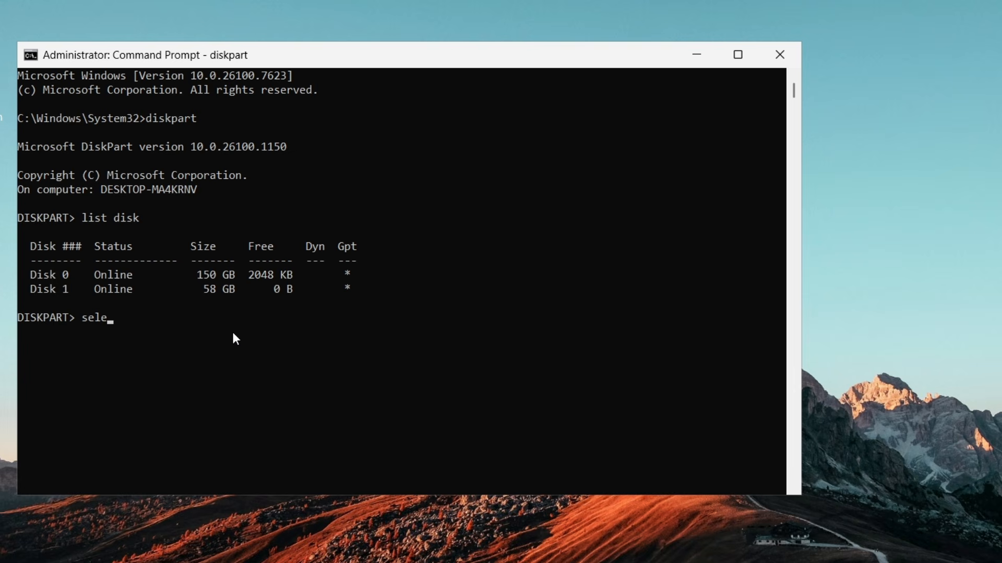
text(ct disk 1)
key(Return)
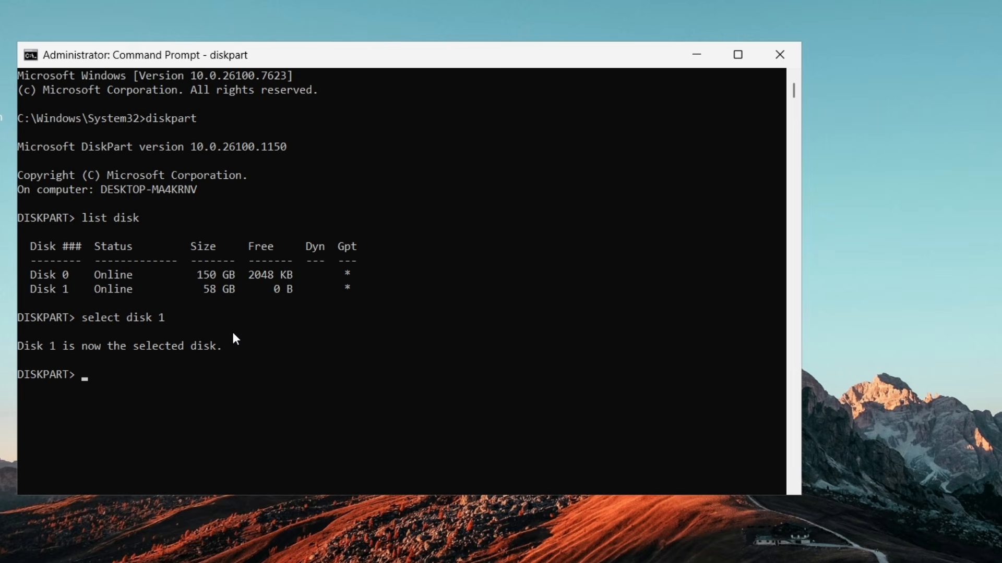
text(clean)
key(Return)
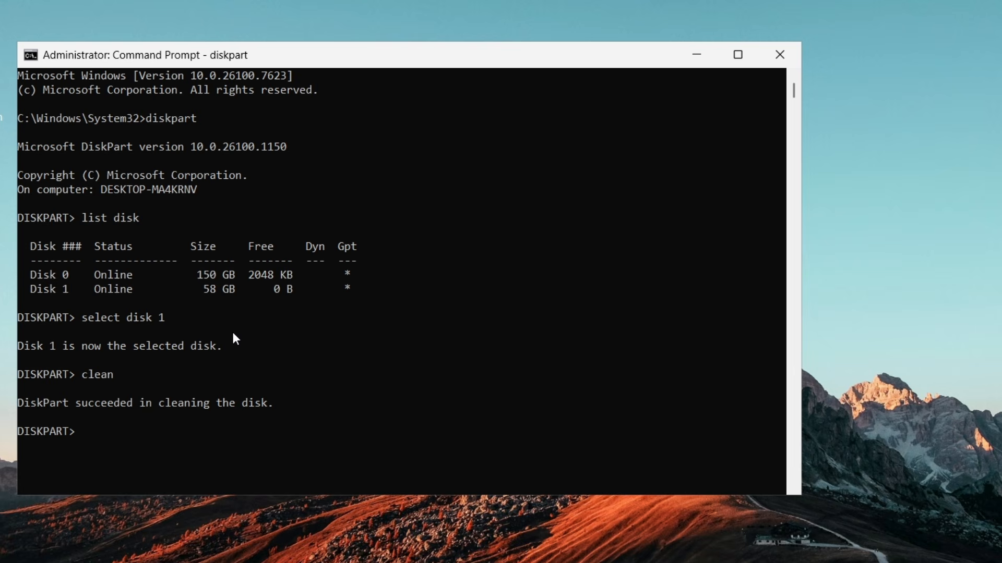
Step: Create a primary partition on the cleaned disk with create partition primary
text(create partition primary)
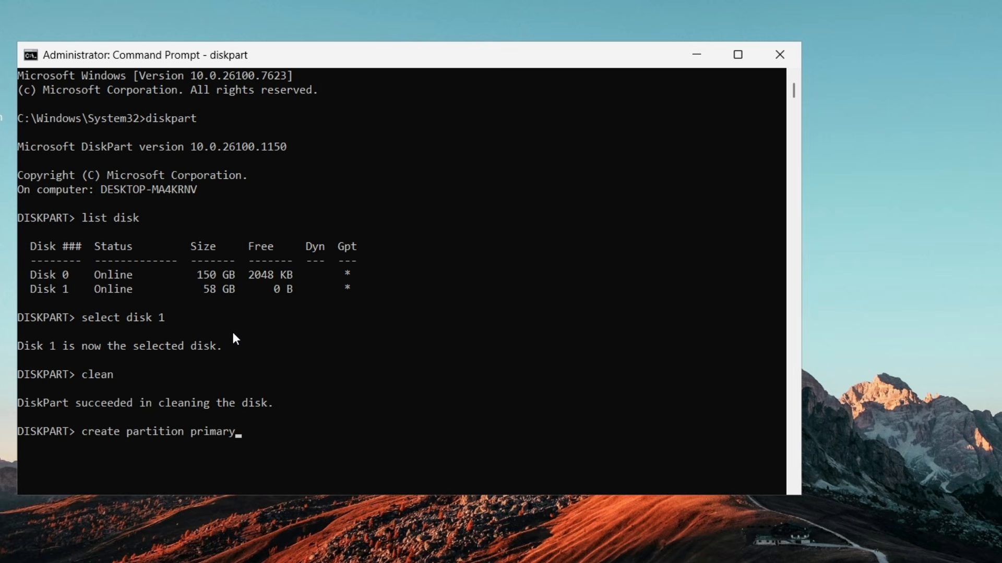
key(Return)
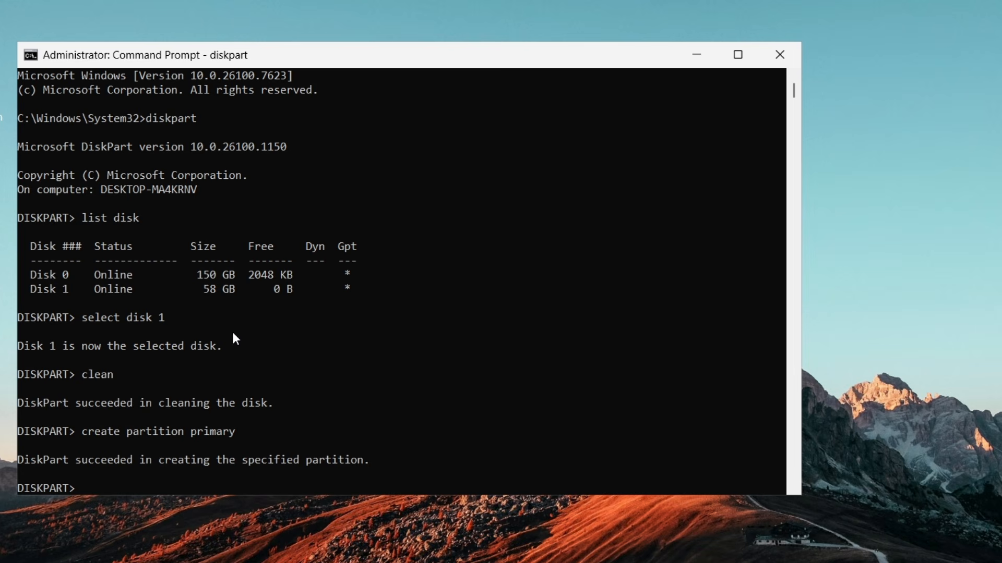
Step: Try to quick-format the new partition as NTFS with format quick fs=ntfs
text(format quick fs=ntfs)
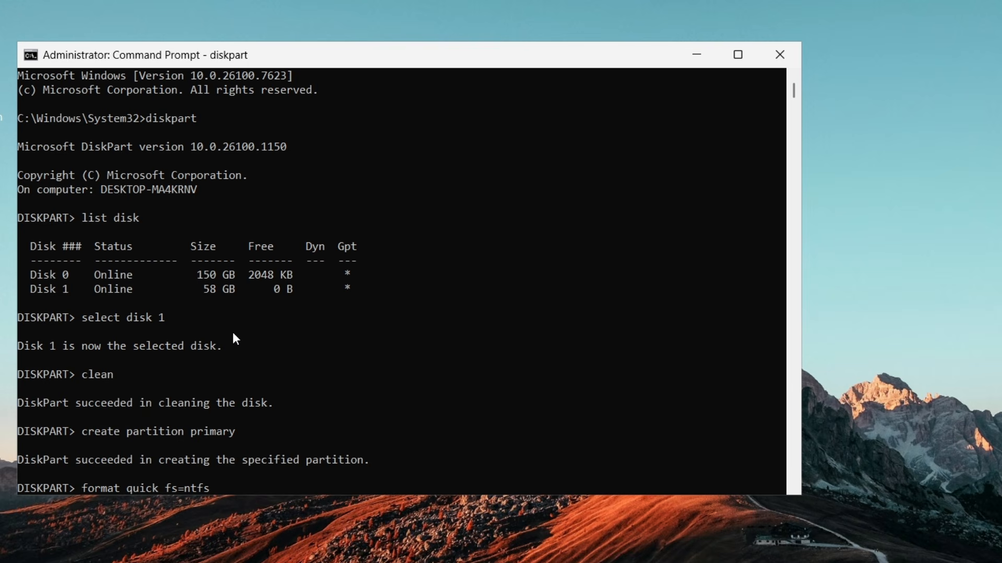
key(Return)
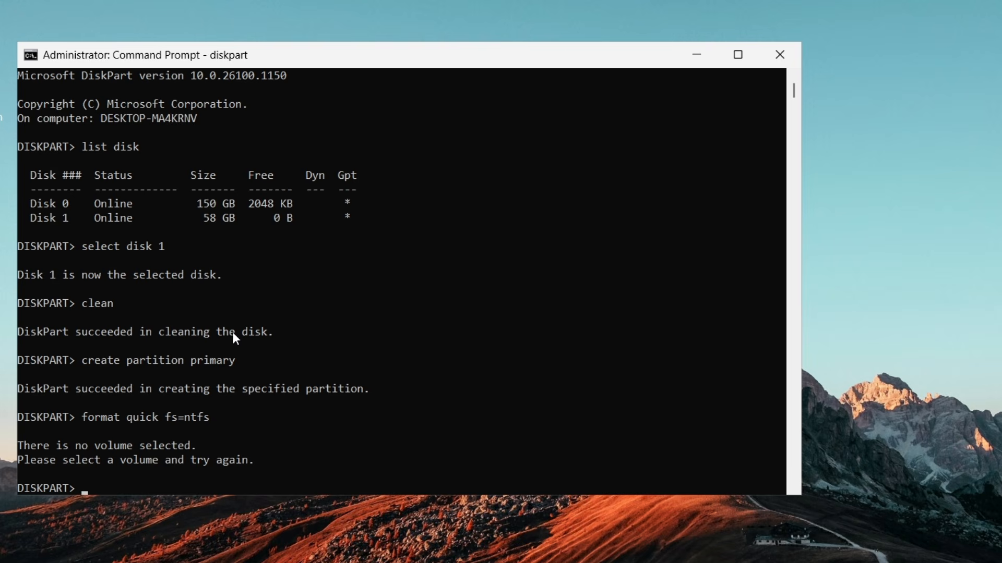
Step: List the disk's partitions with list partition and select the primary one with select partition 1
text(list partition)
key(Return)
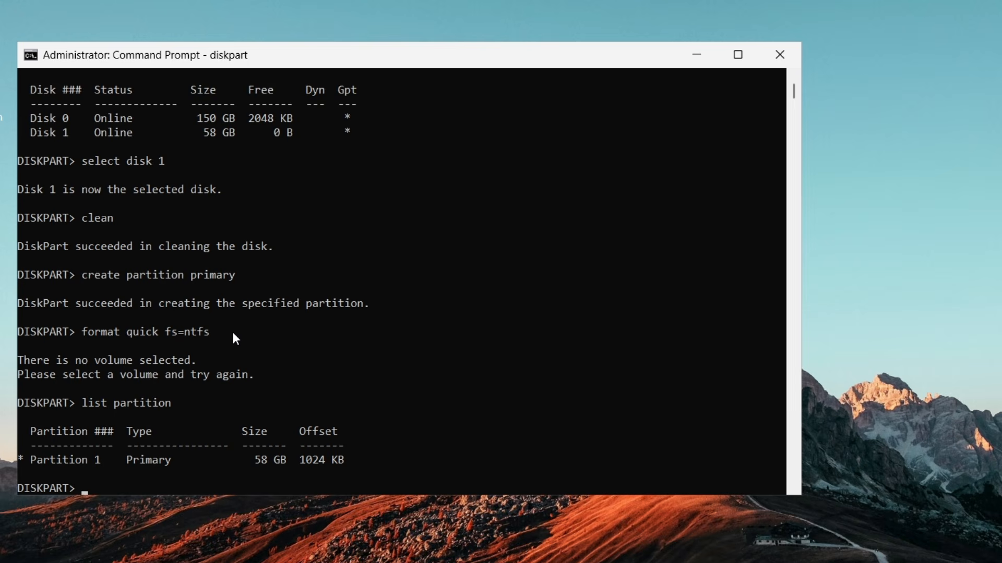
text(select partition 1)
key(Return)
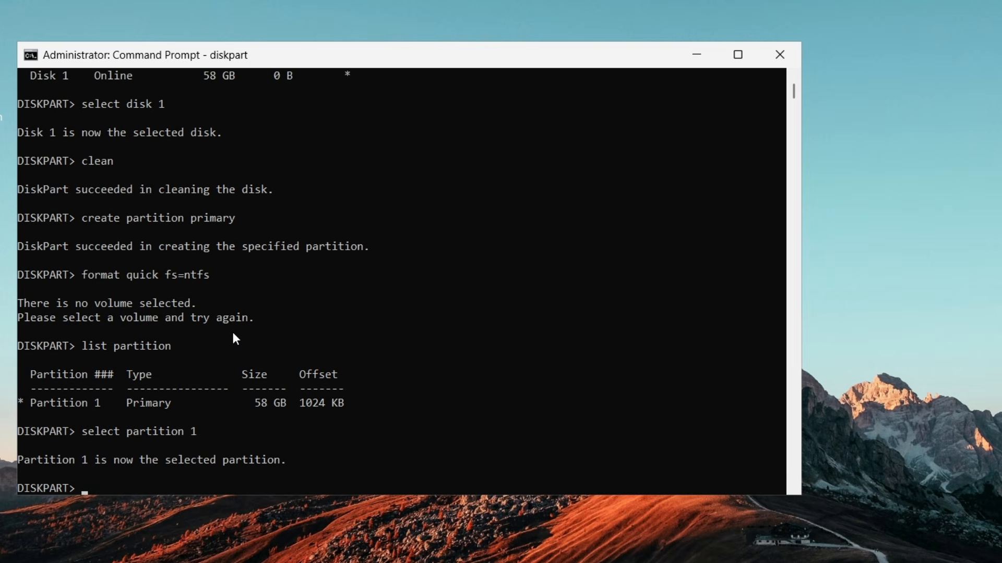
Step: Quick-format the selected partition 1 as NTFS with format quick fs=ntfs
text(format quick fs=ntfs)
key(Return)
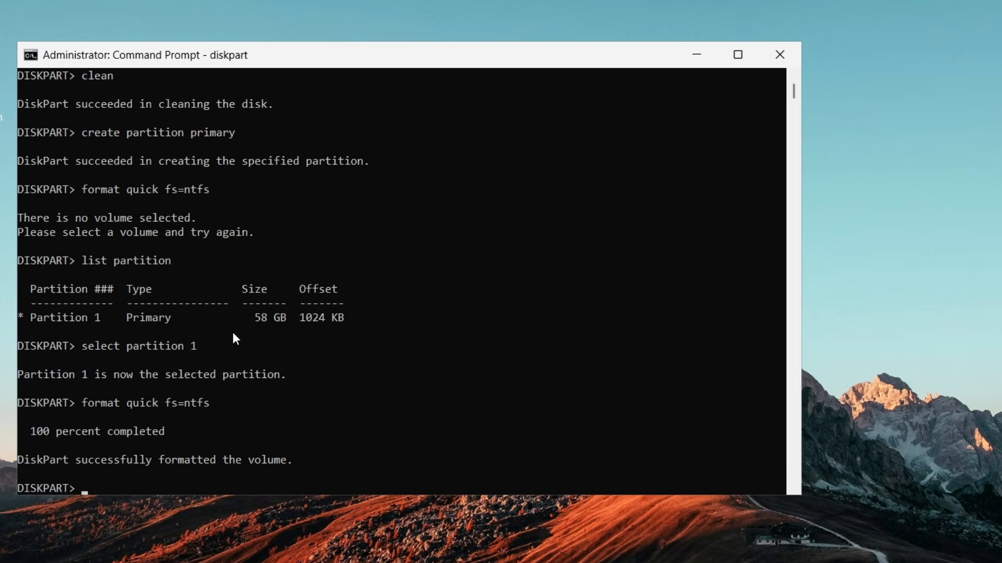
drag(76, 460, 222, 464)
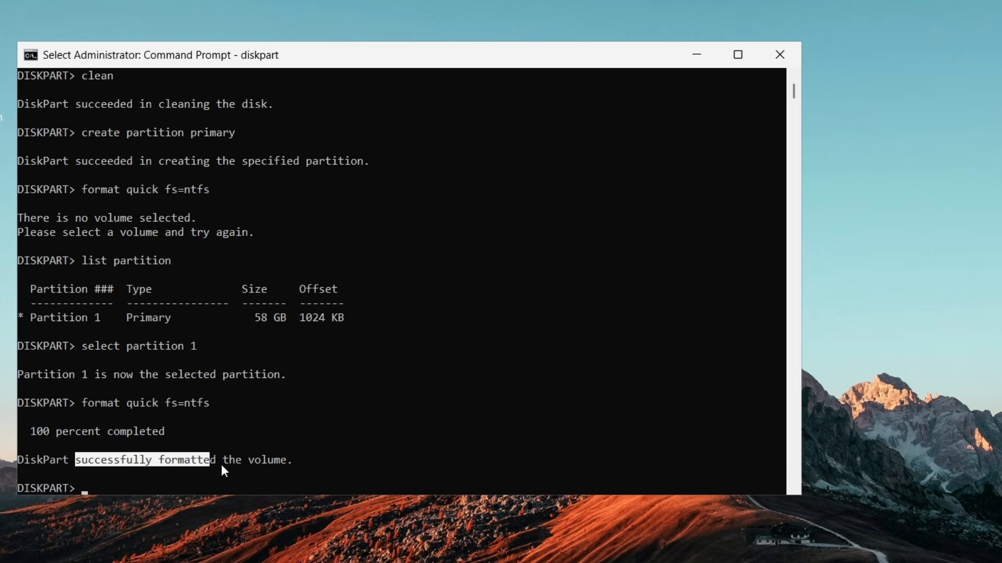
click(351, 436)
Step: Switch to File Explorer and open USB Drive (E:) to inspect its contents
key(super+e)
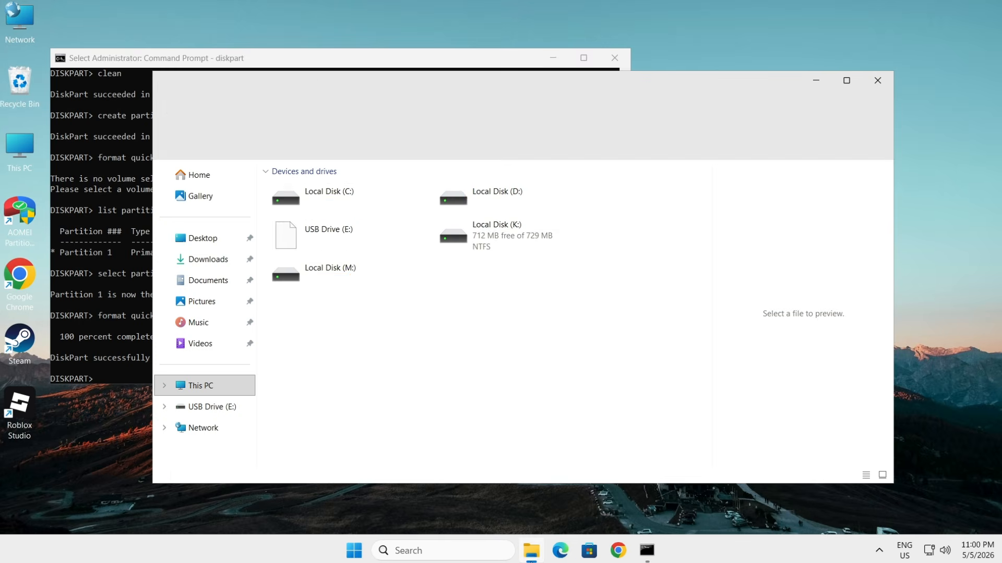
click(360, 282)
double_click(348, 248)
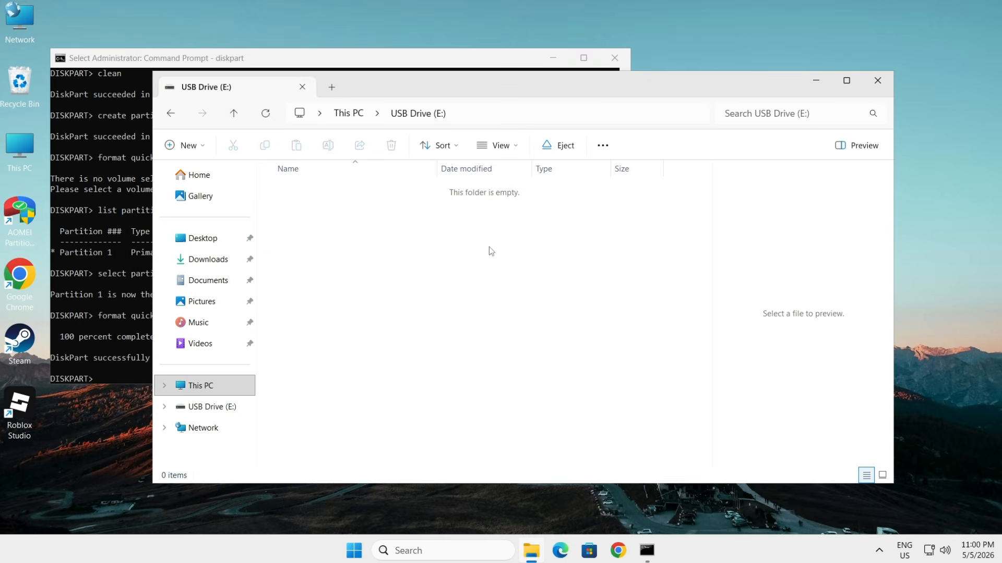
Step: Close Command Prompt, return to the drive list in This PC to check the USB drive's capacity, and close File Explorer
click(615, 58)
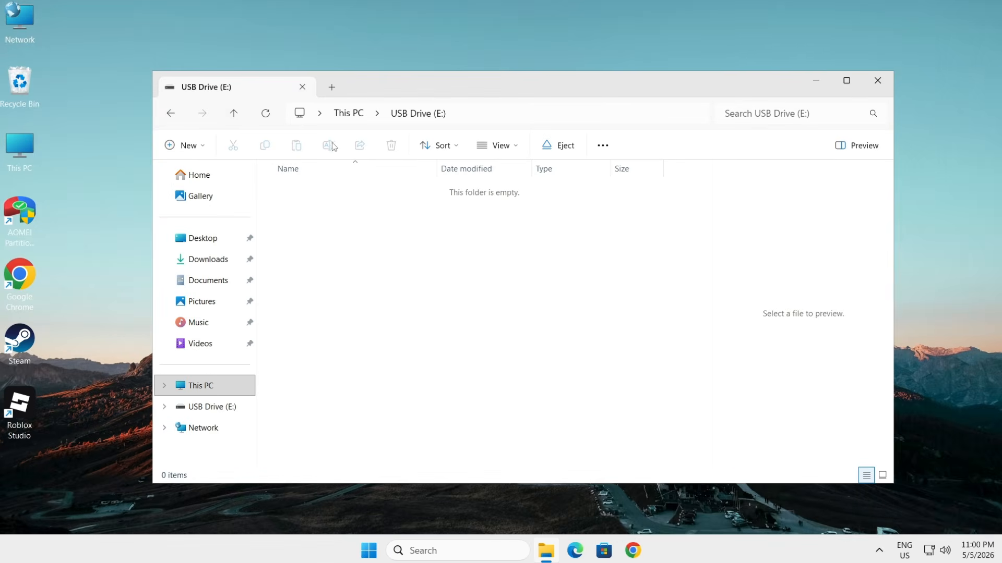
click(353, 119)
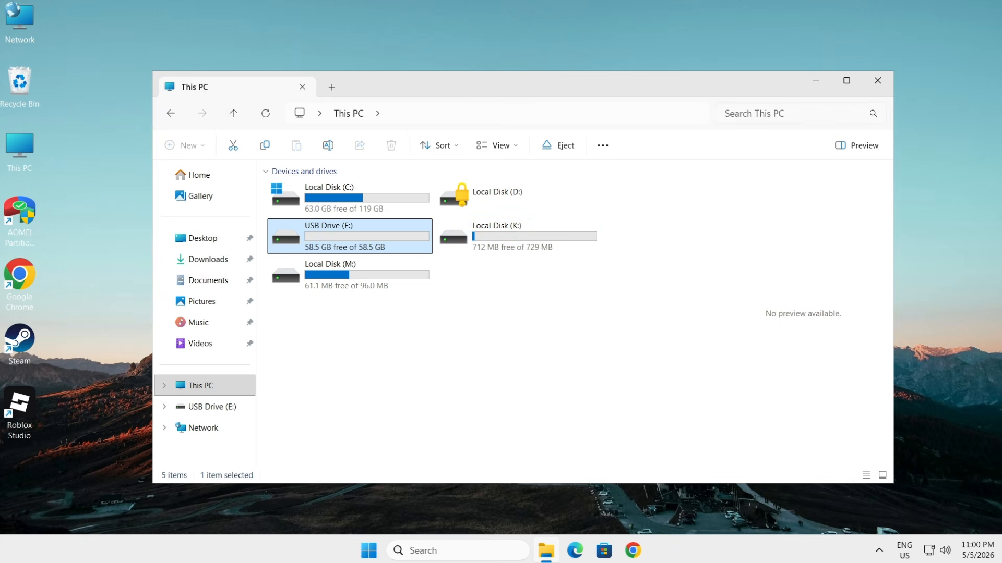
click(875, 80)
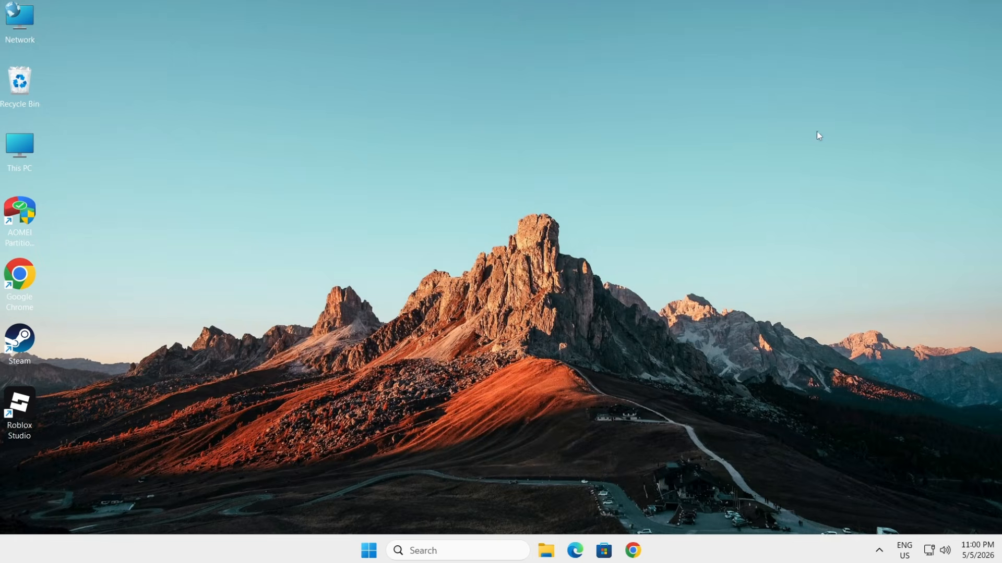